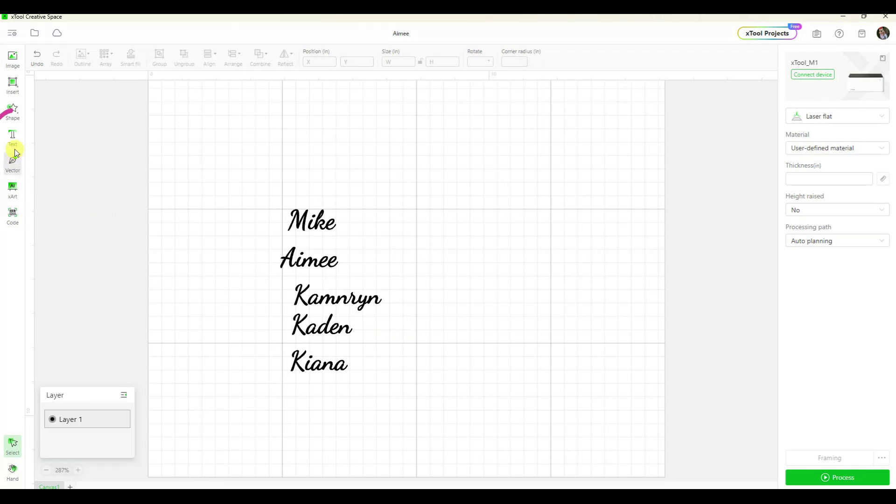
Add a text object and replace the HELLO placeholder with 'Name here'
left_click(9, 135)
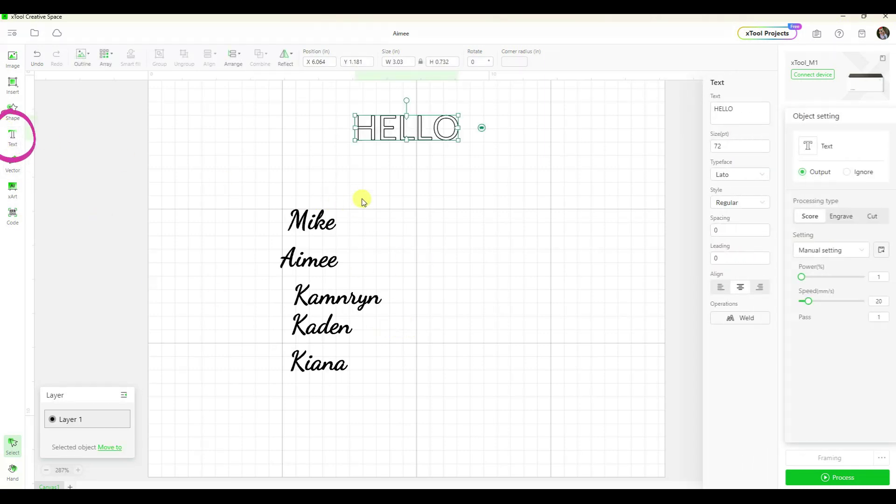
double_click(721, 109)
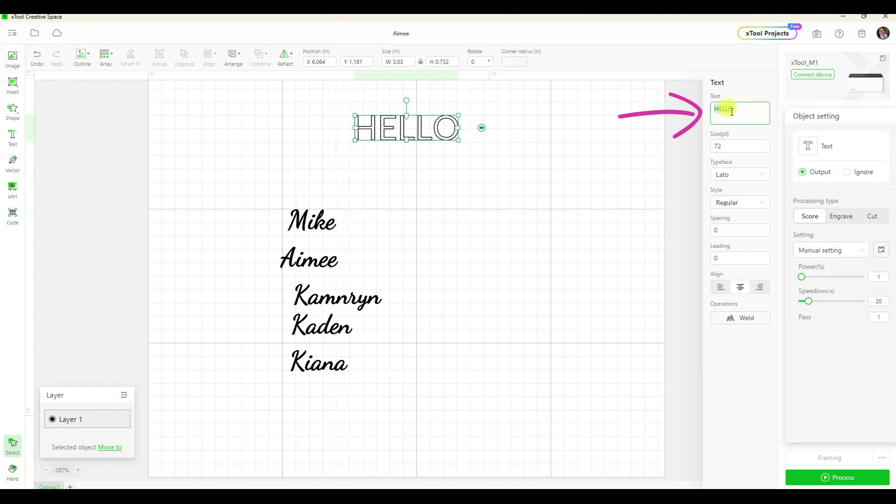
type("M")
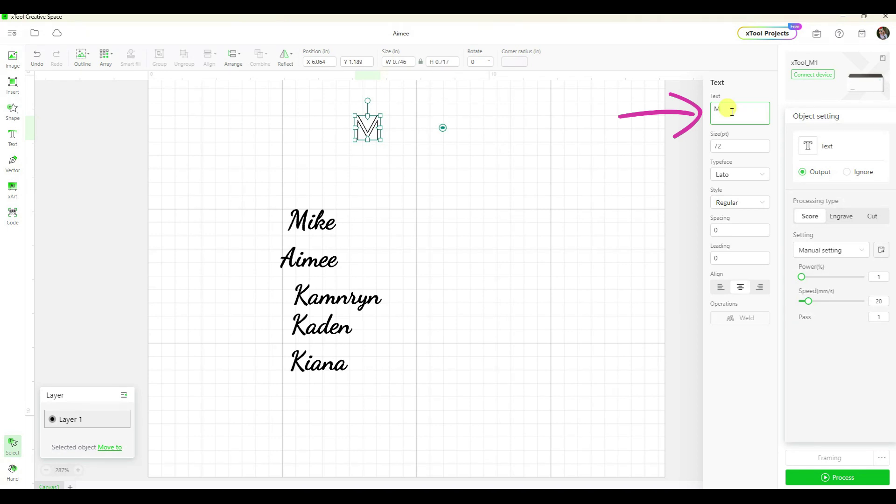
key("BackSpace")
type("Nam")
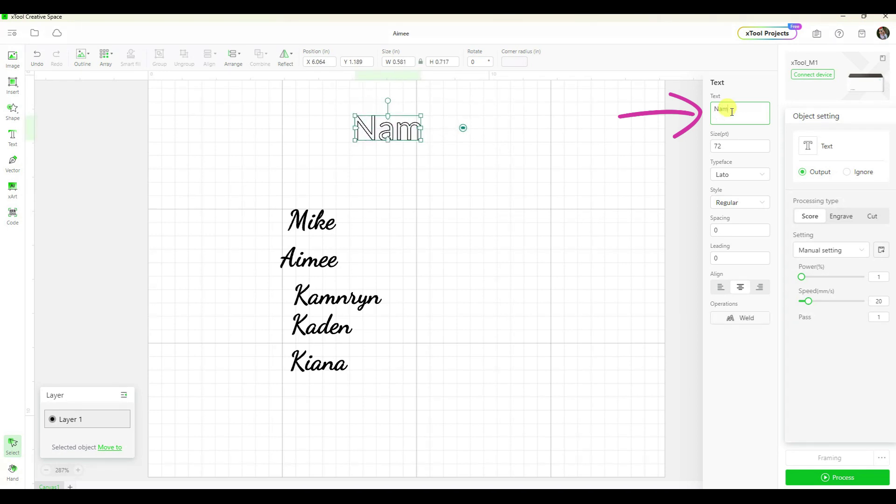
type("e here")
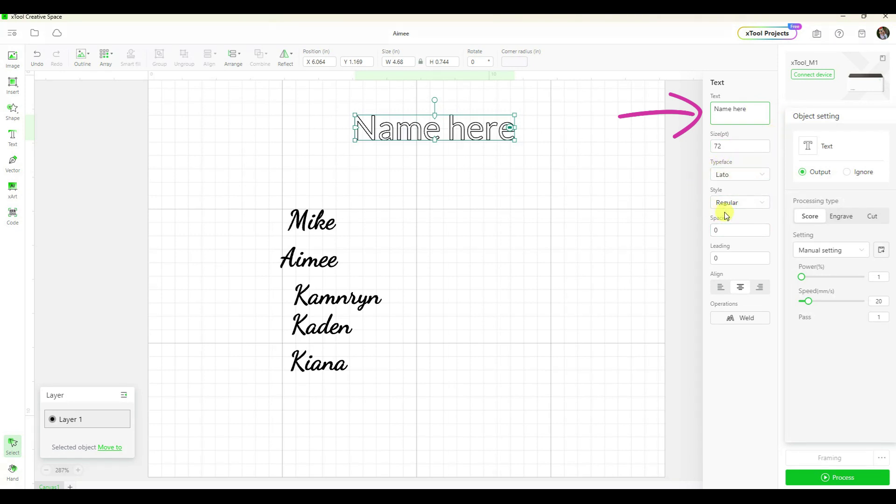
Set the text to Dancing Script, enlarge it to about 8.8 in wide, and move it up-left
left_click(742, 178)
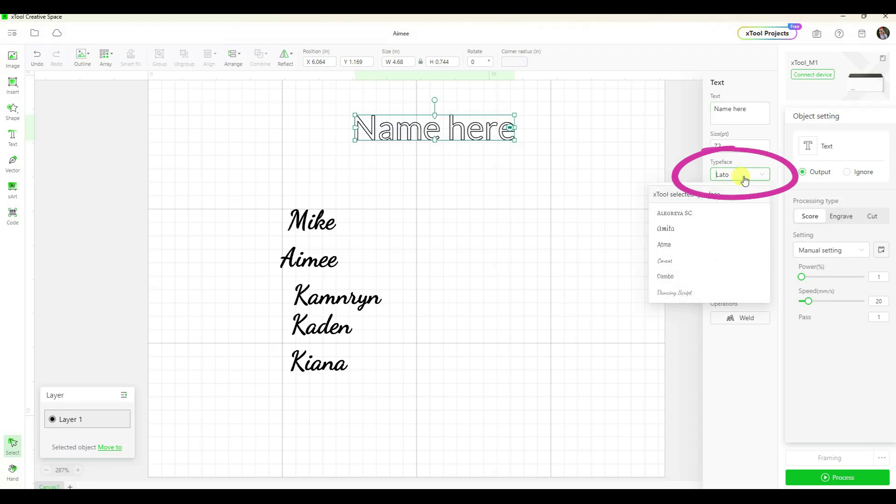
left_click(699, 293)
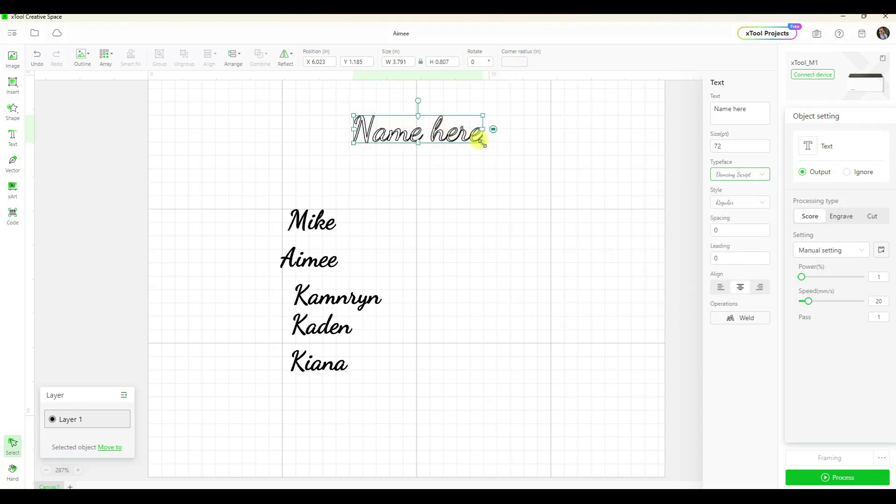
left_click_drag(483, 142, 539, 182)
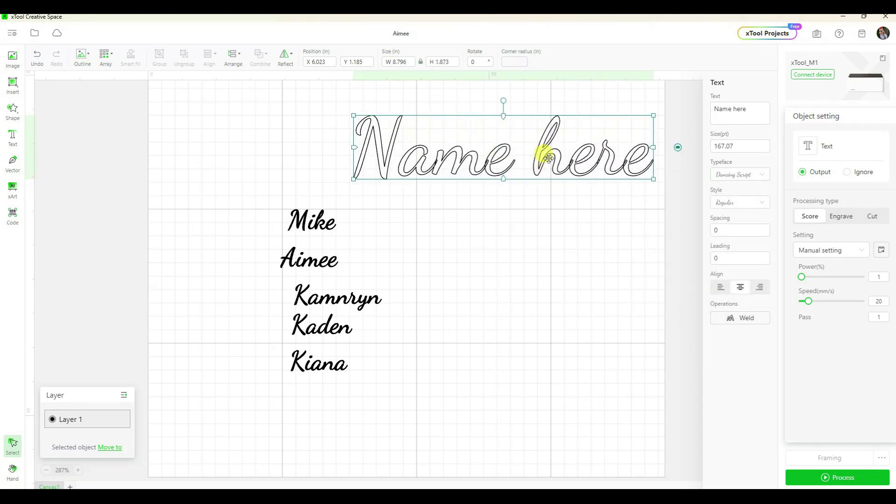
left_click_drag(546, 150, 527, 155)
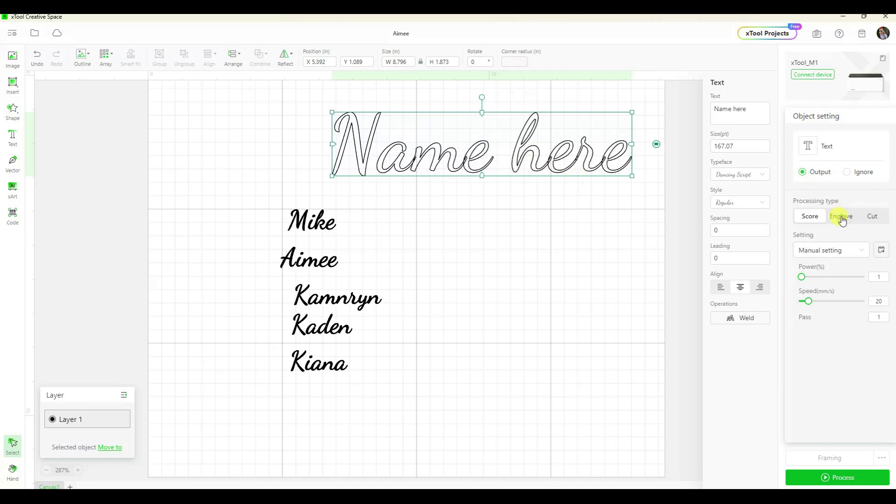
left_click(841, 217)
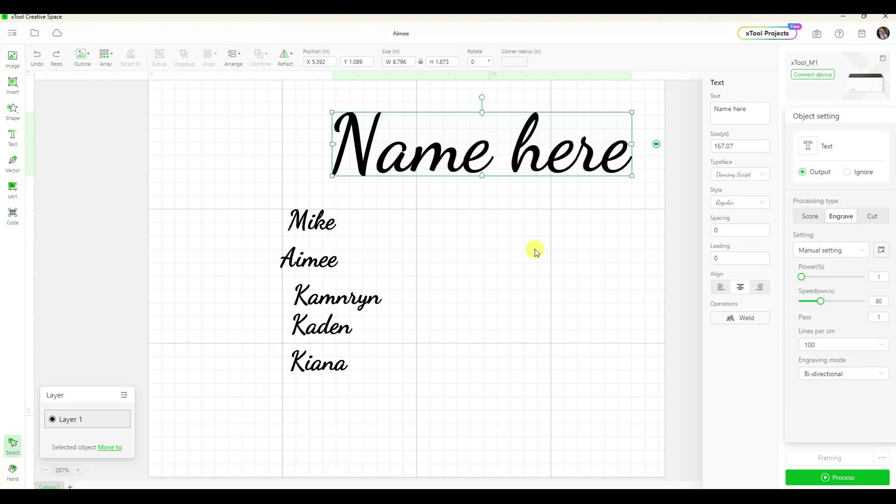
left_click(808, 219)
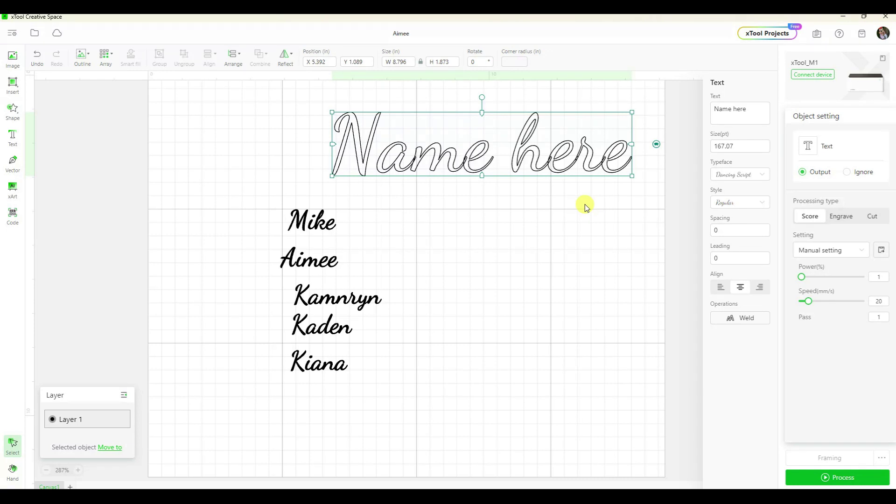
Weld 'Name here' into one vector, set it to Engrave, then delete it
left_click(746, 320)
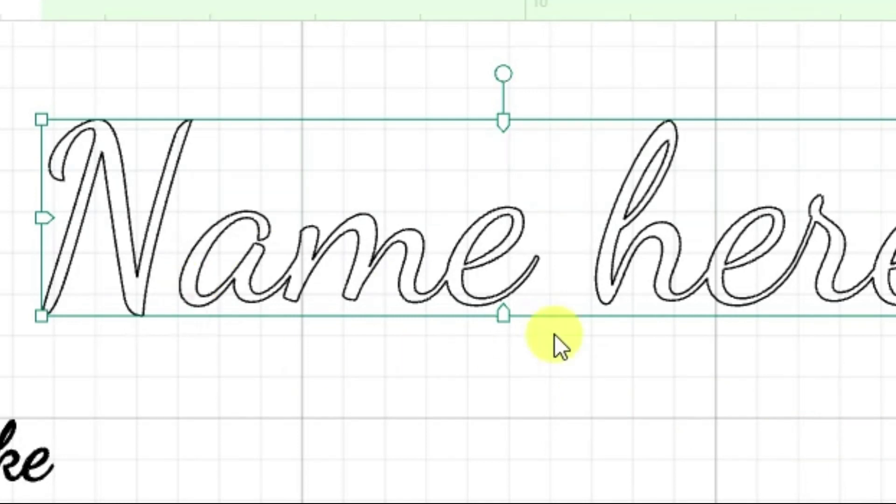
left_click(841, 216)
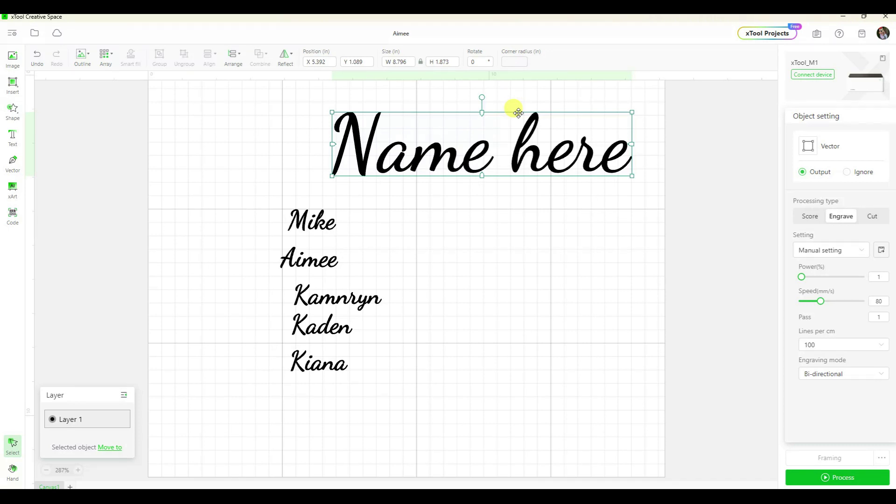
key("Delete")
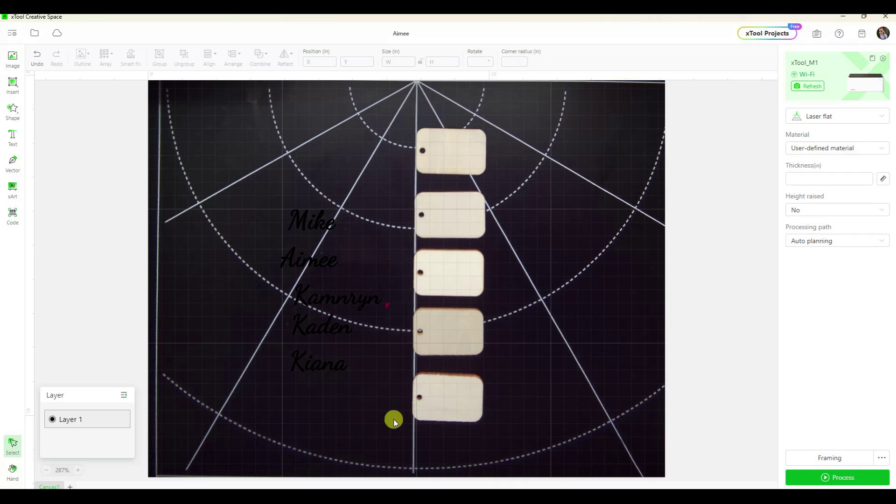
Zoom out to see the whole work area with the five blank tags in the camera image
left_click(46, 470)
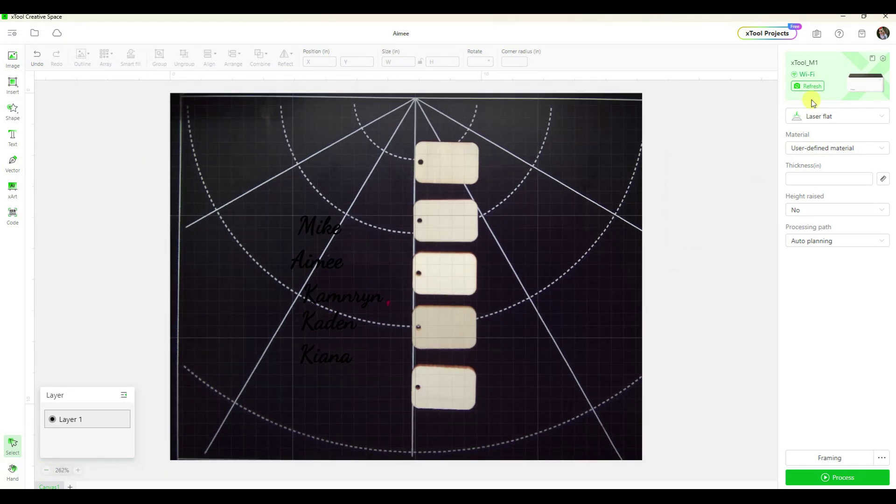
Recapture the camera image and drag Kamnryn onto the bottom tag and Mike onto the top tag
left_click(817, 86)
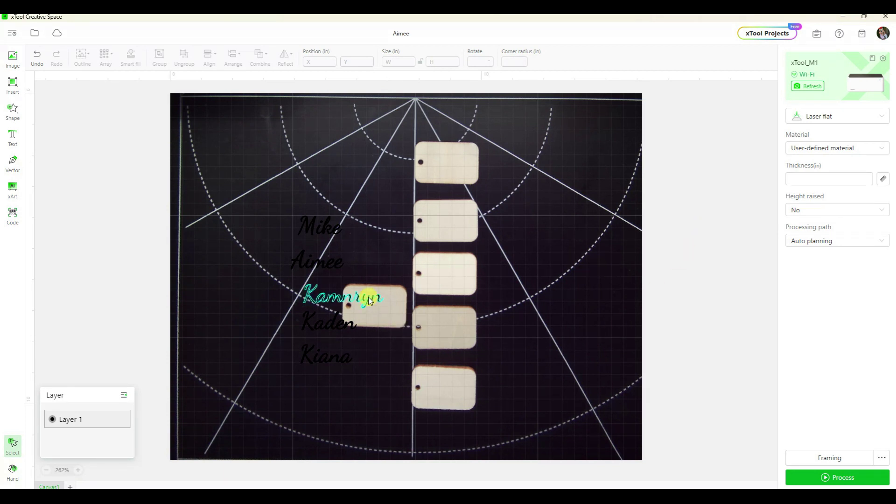
left_click_drag(369, 300, 500, 388)
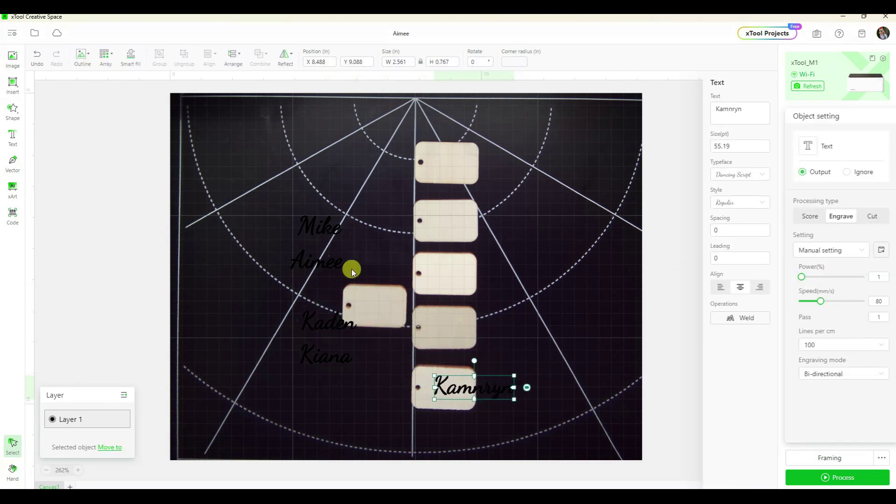
left_click_drag(332, 229, 463, 163)
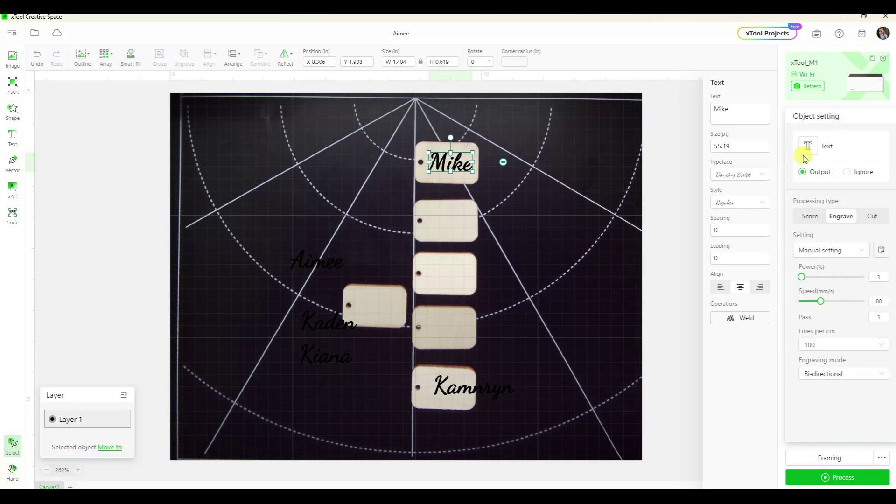
key("Escape")
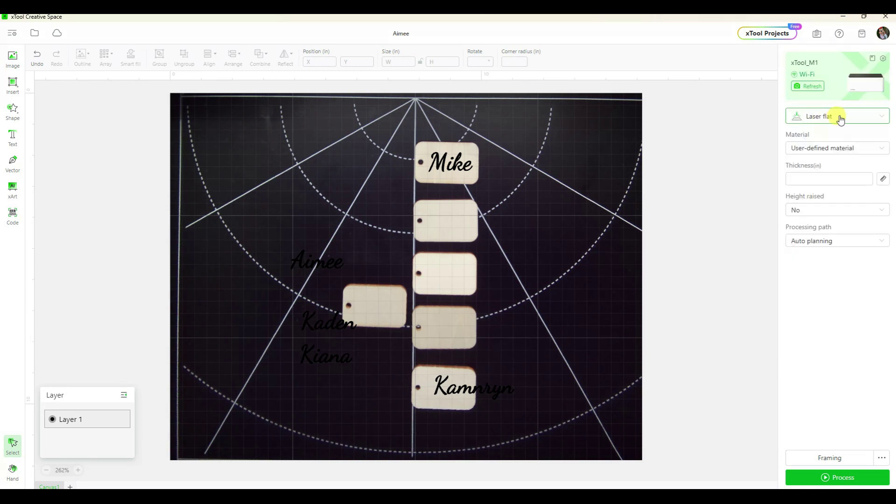
Keep Laser flat as the mode and choose Wood Tag as the material, 0.079 in thick
left_click(840, 119)
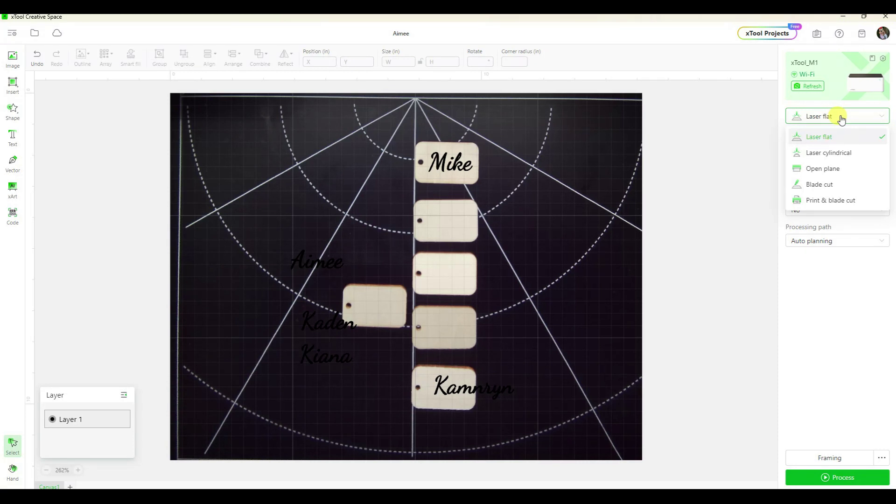
left_click(744, 144)
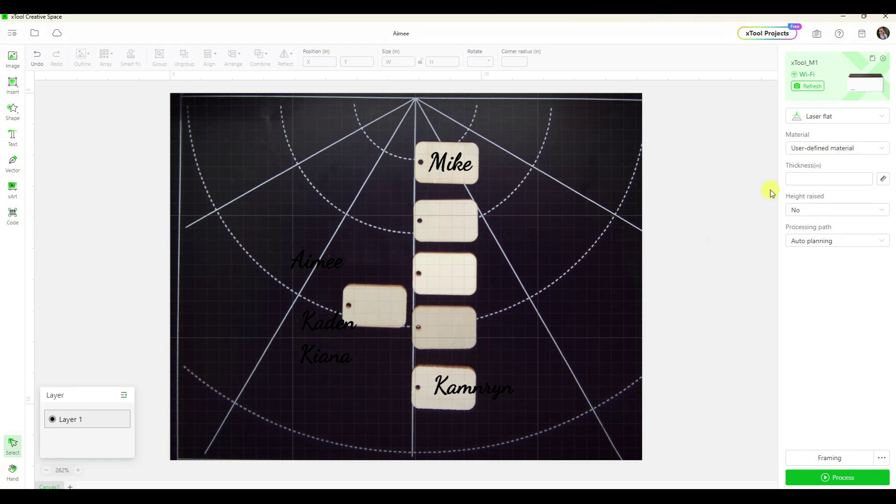
left_click(823, 154)
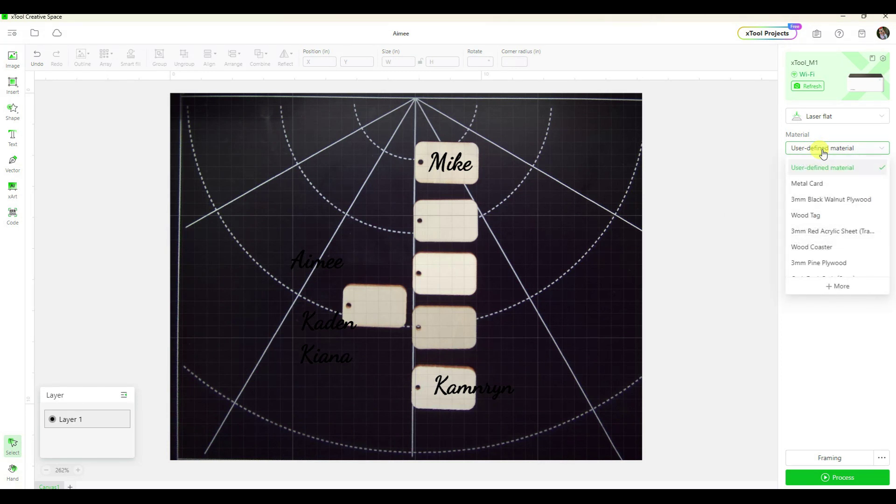
left_click(816, 217)
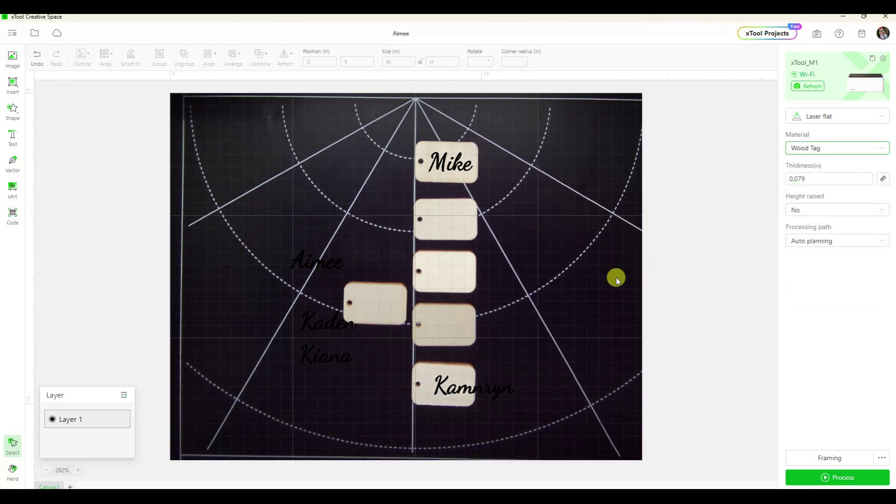
Drag Aimee, Kaden and Kiana onto tags two to four, centre Kamnryn, and select all names
left_click(457, 169)
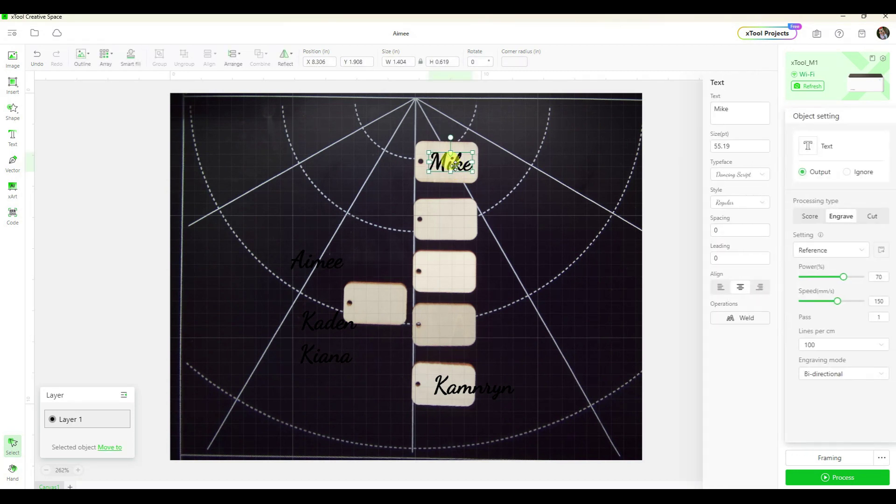
left_click_drag(315, 263, 449, 223)
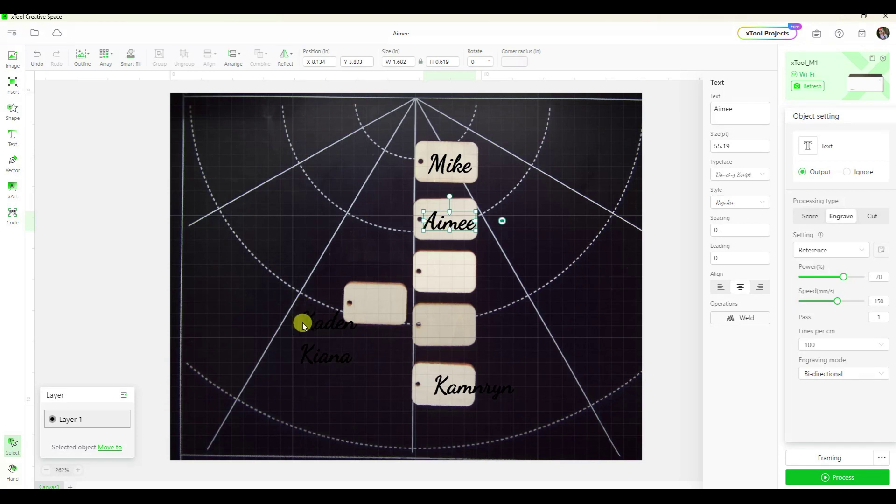
left_click_drag(311, 320, 451, 274)
left_click_drag(315, 361, 442, 329)
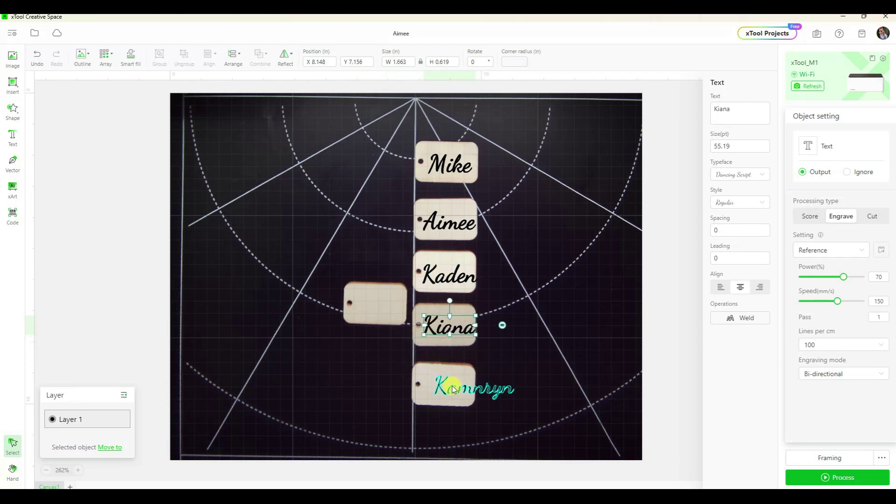
left_click_drag(453, 395, 440, 395)
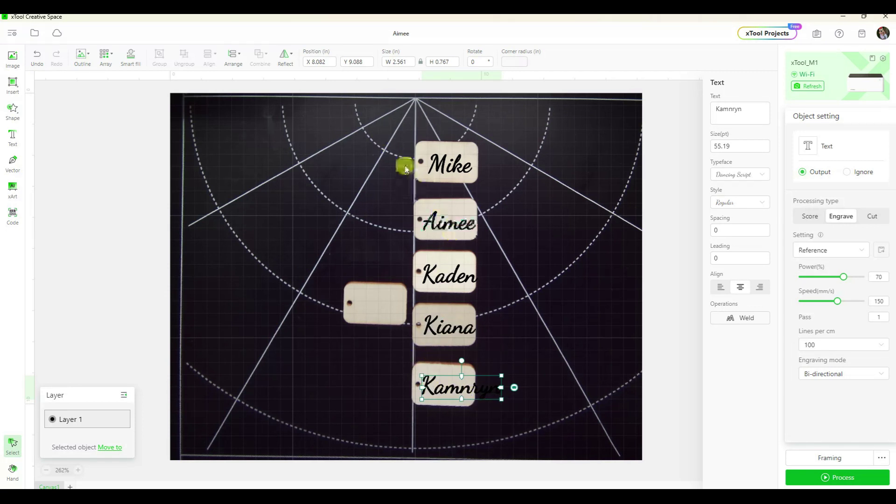
left_click_drag(385, 131, 587, 432)
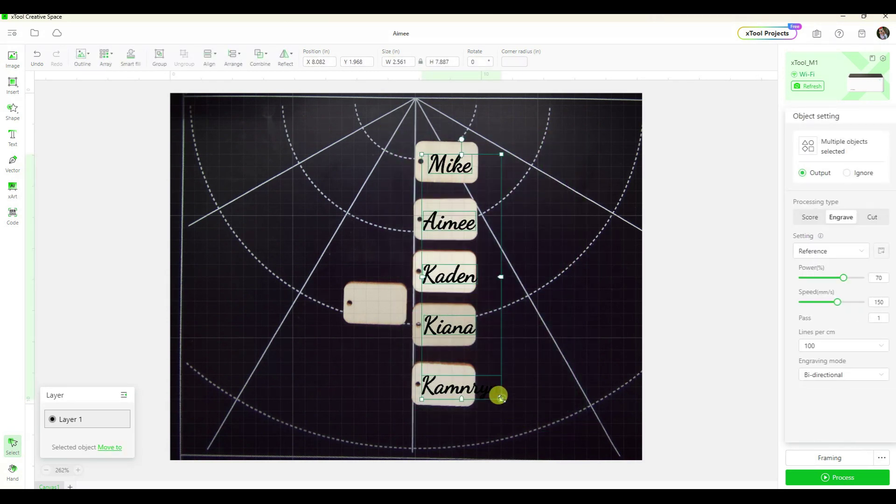
Shrink the five names slightly, then reposition Kamnryn, Kiana, Kaden, Aimee and Mike on their tags
left_click_drag(501, 397, 450, 323)
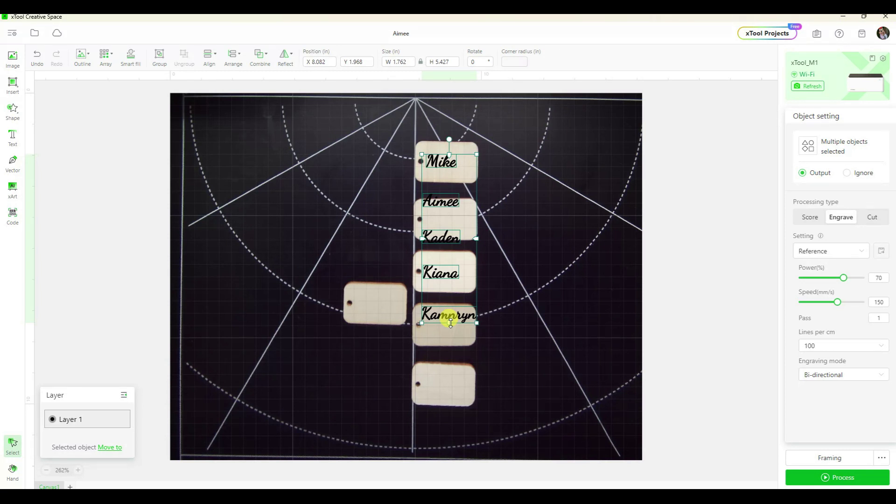
left_click(537, 344)
left_click_drag(452, 319, 447, 391)
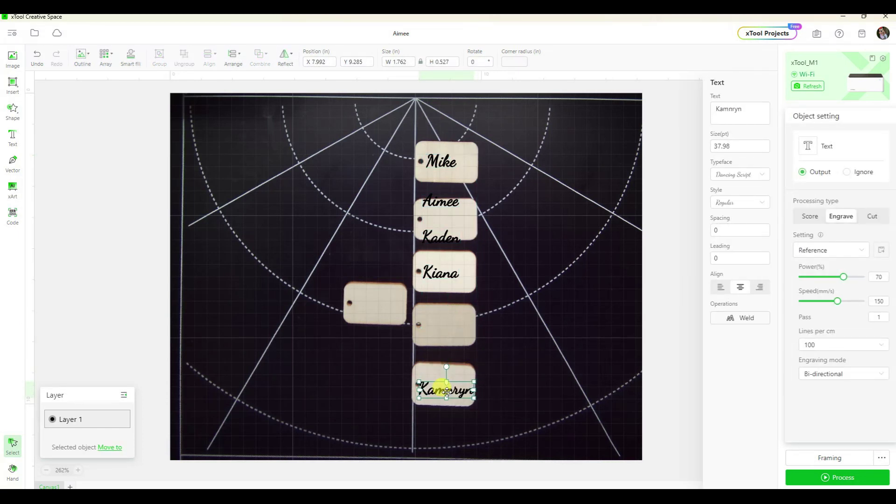
left_click_drag(432, 273, 445, 336)
left_click_drag(440, 237, 449, 273)
left_click_drag(445, 201, 451, 209)
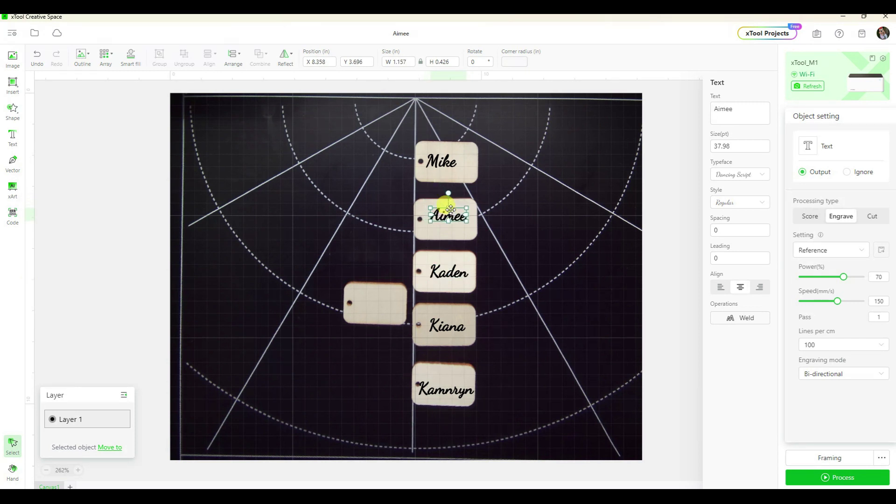
left_click_drag(438, 156, 451, 165)
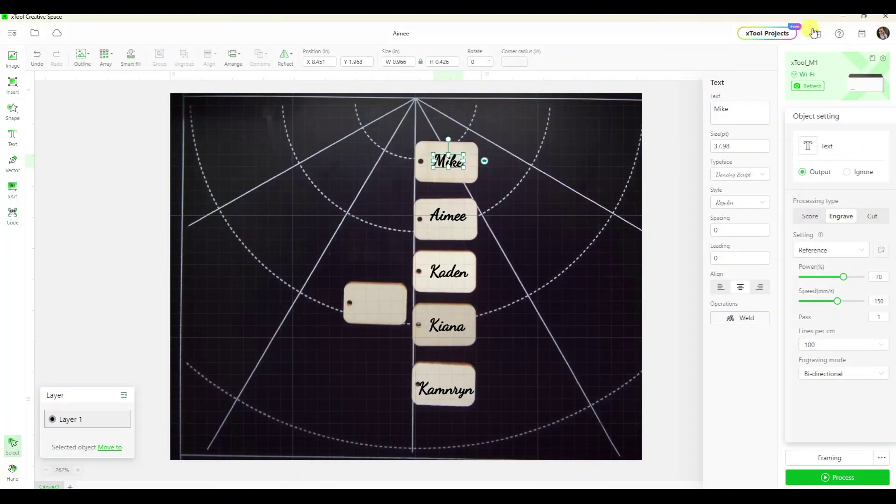
Refresh the camera image and re-centre Mike, Aimee, Kaden, Kiana and Kamnryn on their tags
left_click(805, 87)
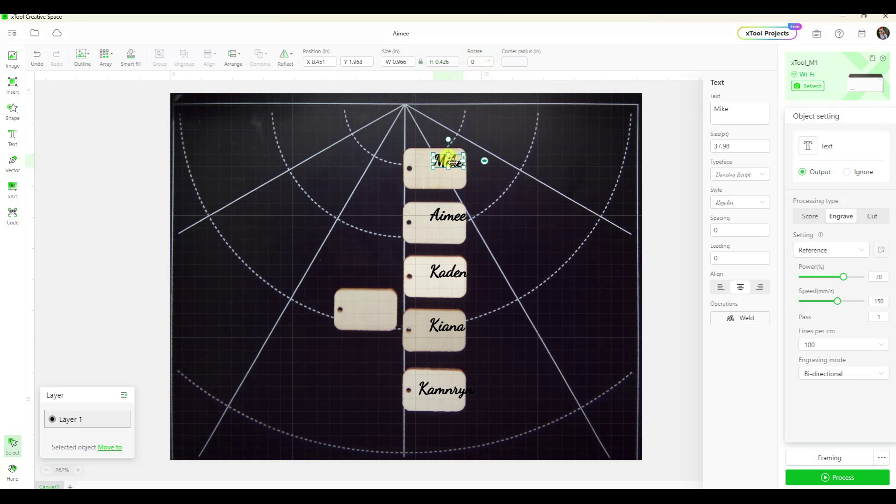
left_click_drag(452, 161, 445, 169)
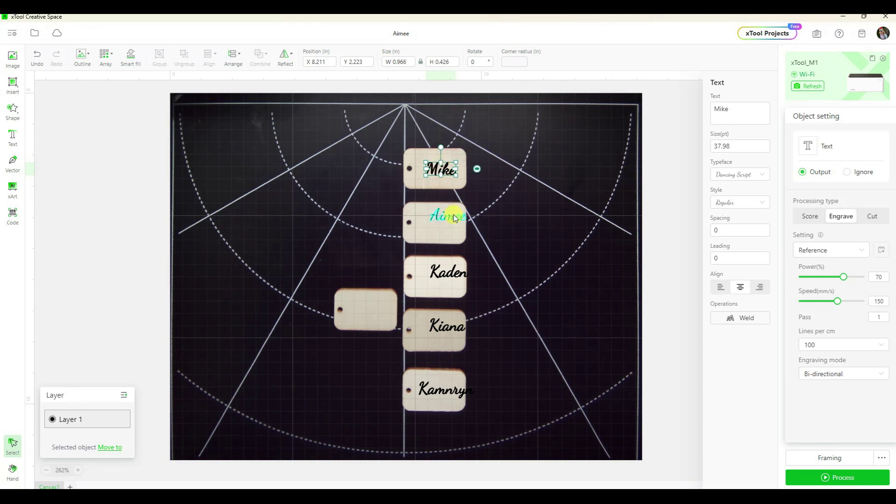
left_click_drag(449, 212, 441, 220)
left_click_drag(442, 268, 435, 273)
left_click_drag(451, 326, 442, 331)
left_click_drag(447, 389, 440, 389)
left_click(548, 381)
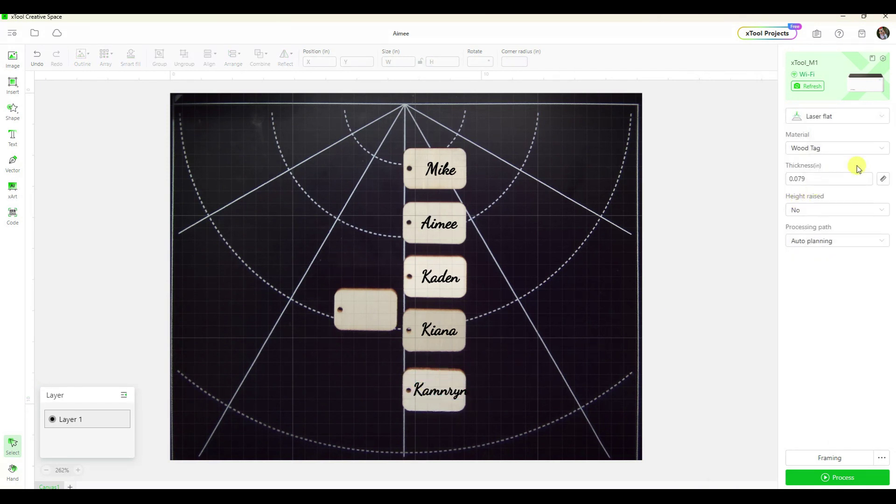
Auto-measure the tag thickness as 0.104 in and zoom in on the tags
left_click(884, 181)
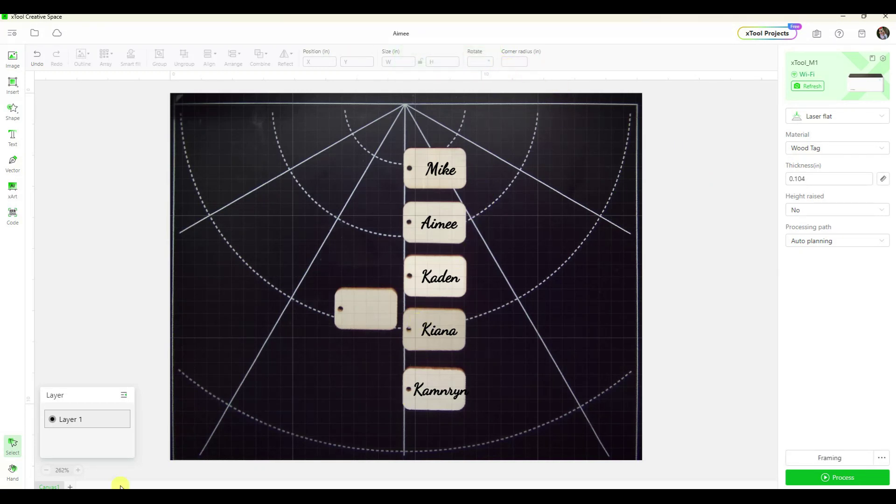
left_click(78, 470)
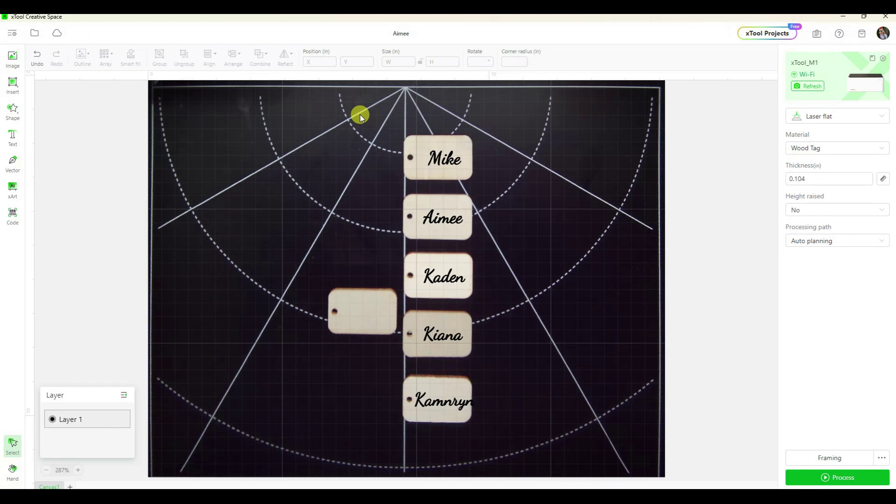
Select all five names and shrink them slightly together
left_click_drag(360, 114, 536, 471)
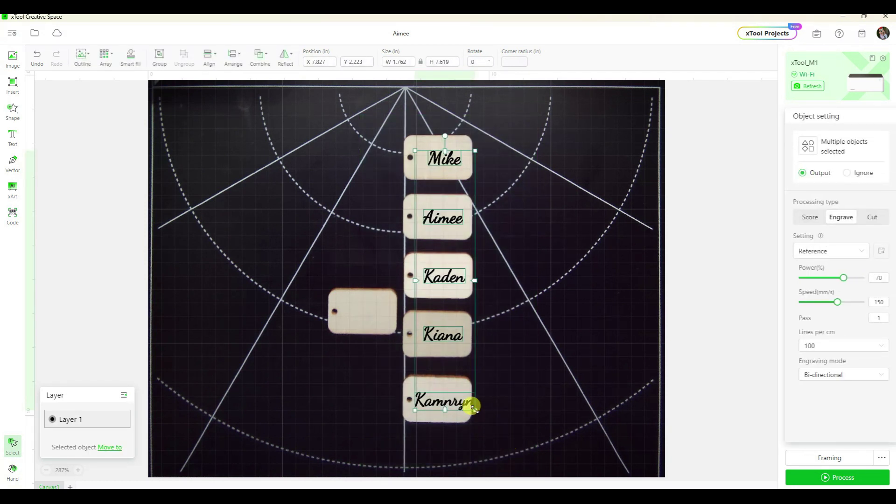
left_click_drag(473, 408, 465, 398)
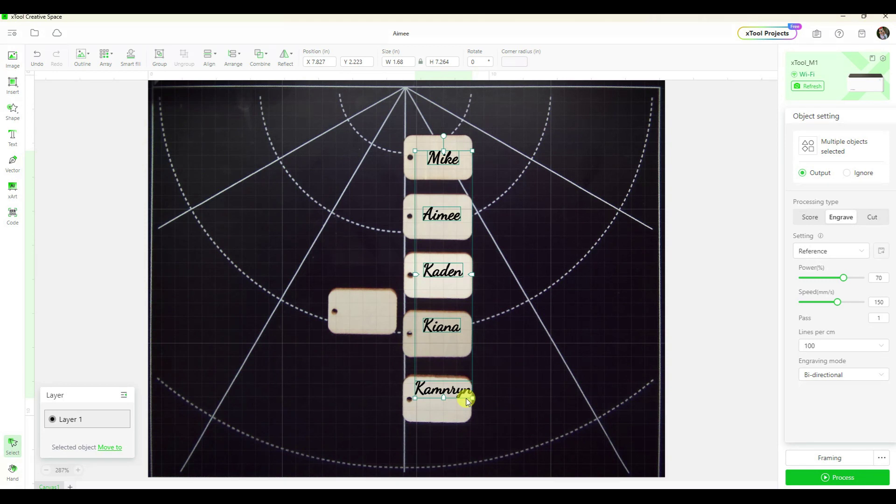
left_click(515, 409)
Nudge Kamnryn, Kiana, Kaden and Mike to centre each on its tag, then reselect all names
left_click(452, 394)
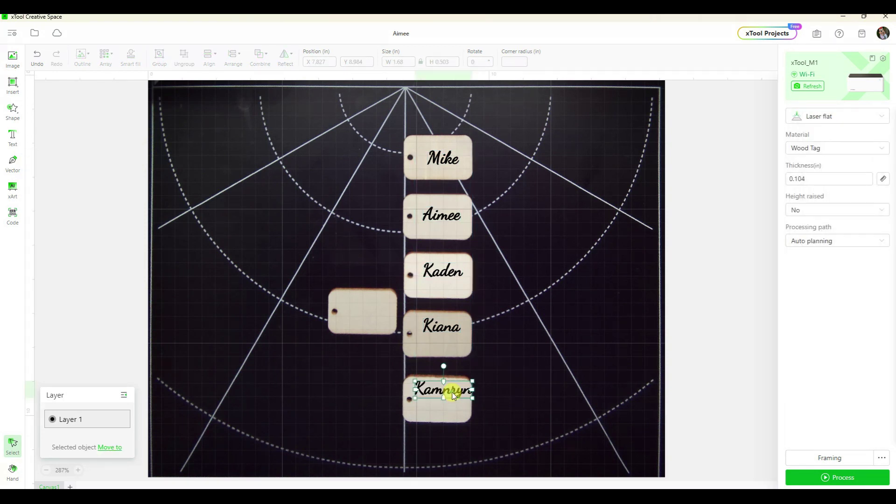
left_click_drag(453, 395, 449, 402)
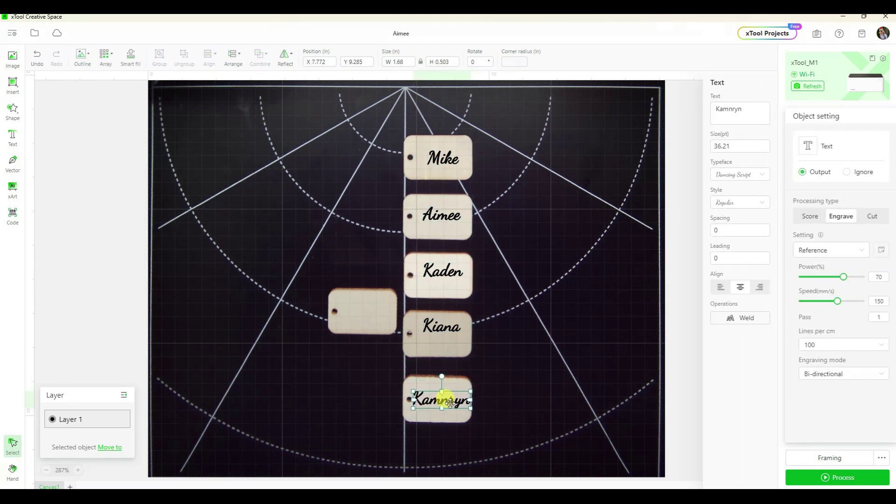
left_click(535, 405)
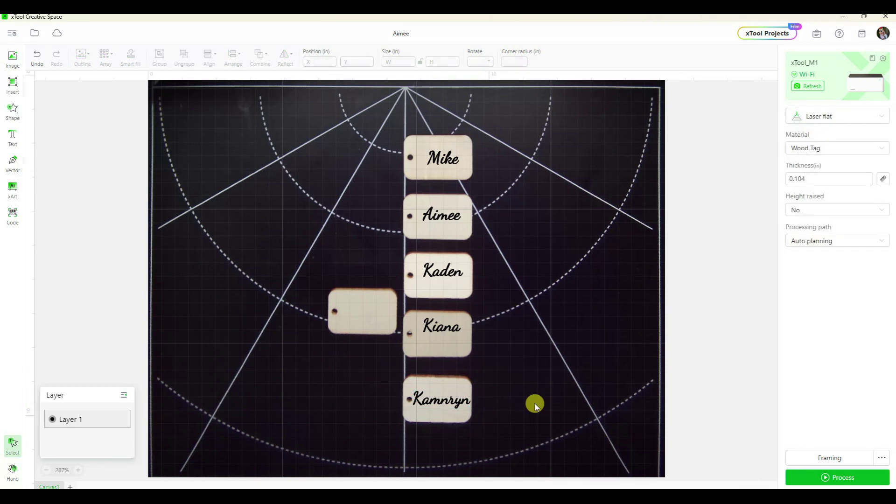
left_click(434, 330)
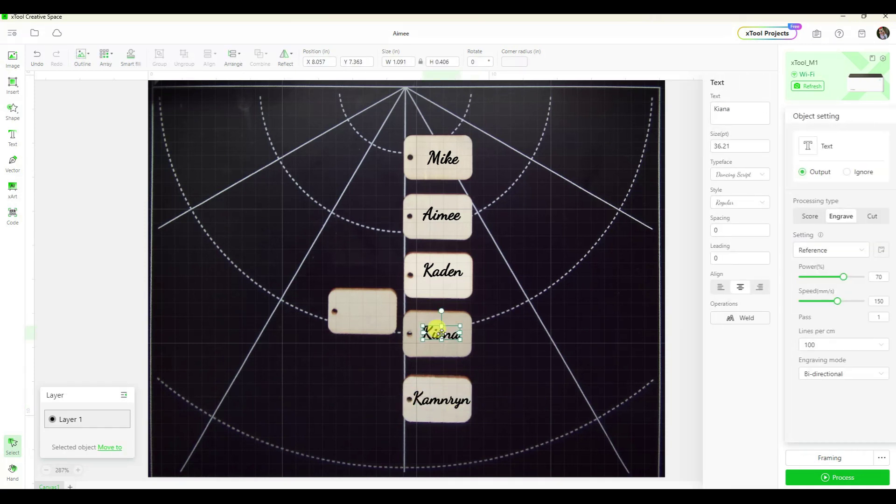
left_click_drag(437, 333, 441, 334)
left_click_drag(440, 271, 438, 277)
left_click(446, 216)
left_click_drag(439, 157, 435, 155)
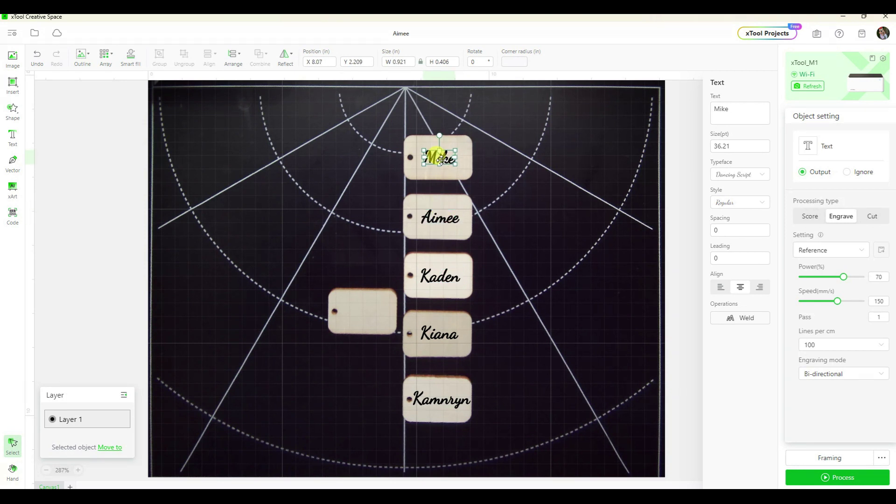
left_click(550, 264)
left_click_drag(364, 116, 559, 448)
Weld the letters of all five script names one by one, then reselect the first name
left_click(561, 251)
left_click(437, 151)
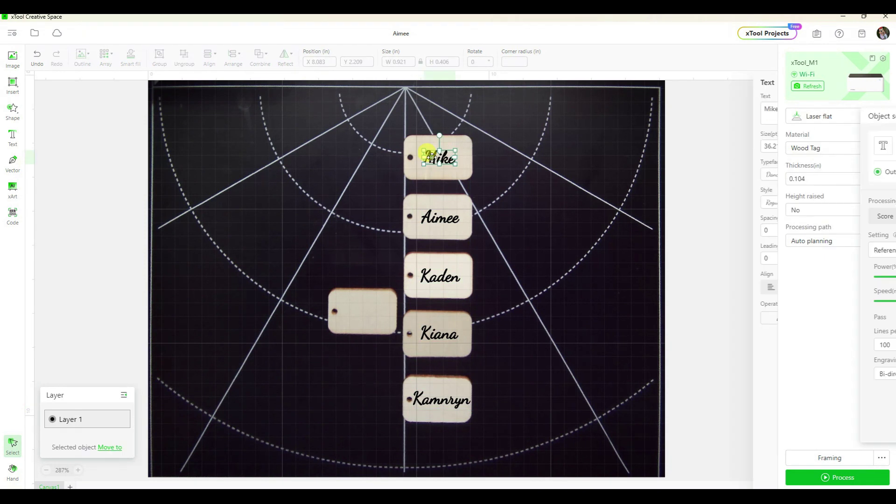
key("Tab")
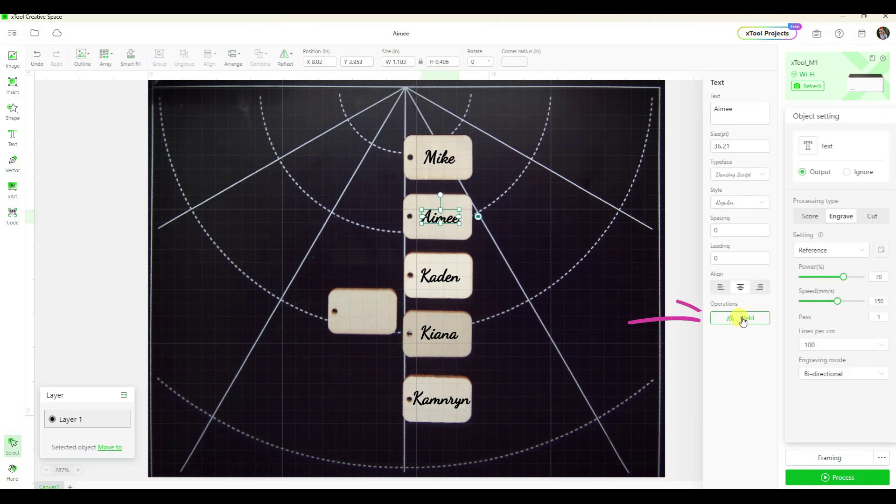
left_click(446, 279)
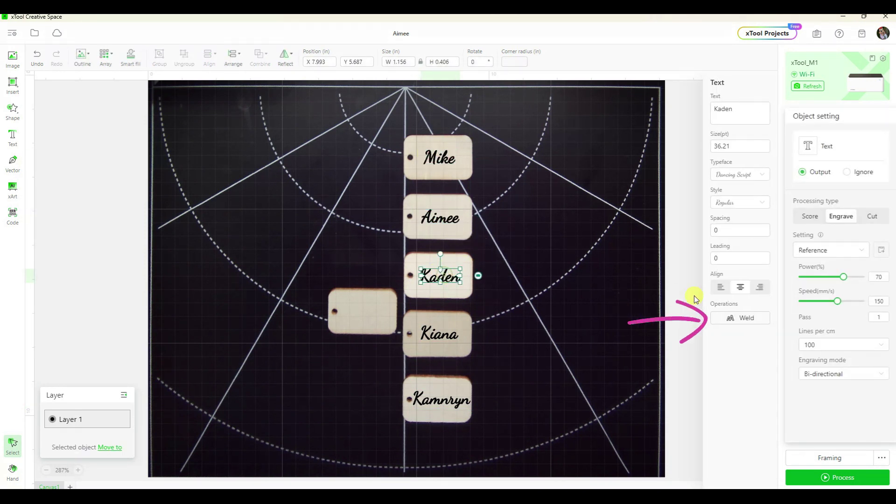
left_click(739, 317)
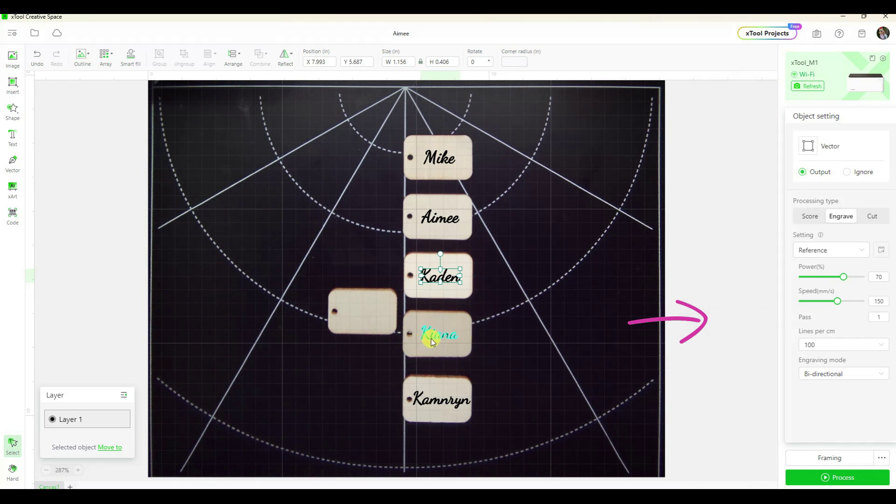
left_click(417, 343)
left_click(739, 318)
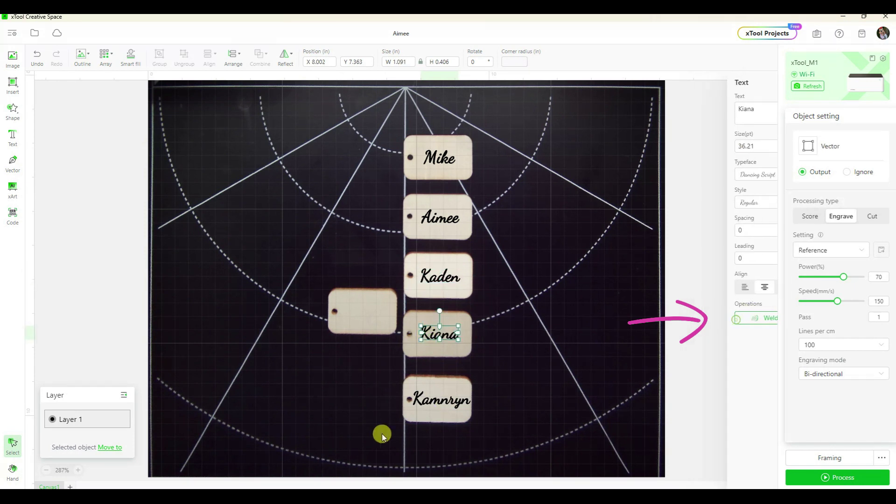
left_click(427, 401)
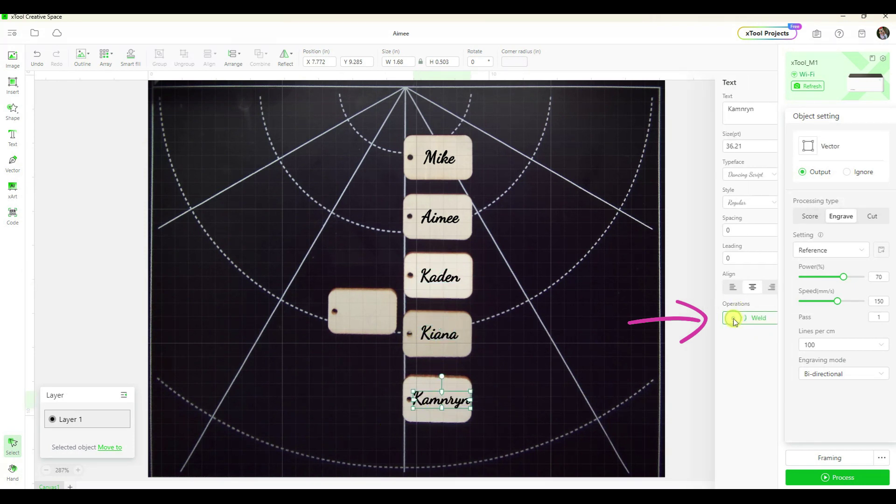
left_click(639, 342)
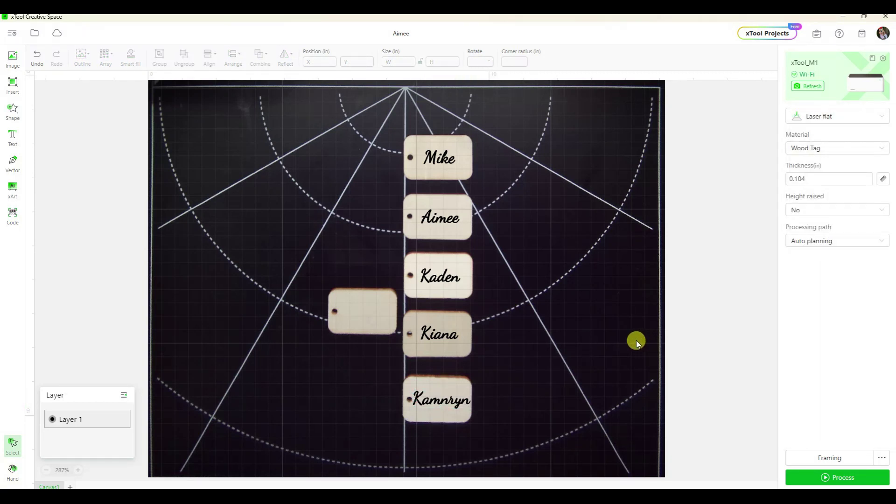
left_click(449, 157)
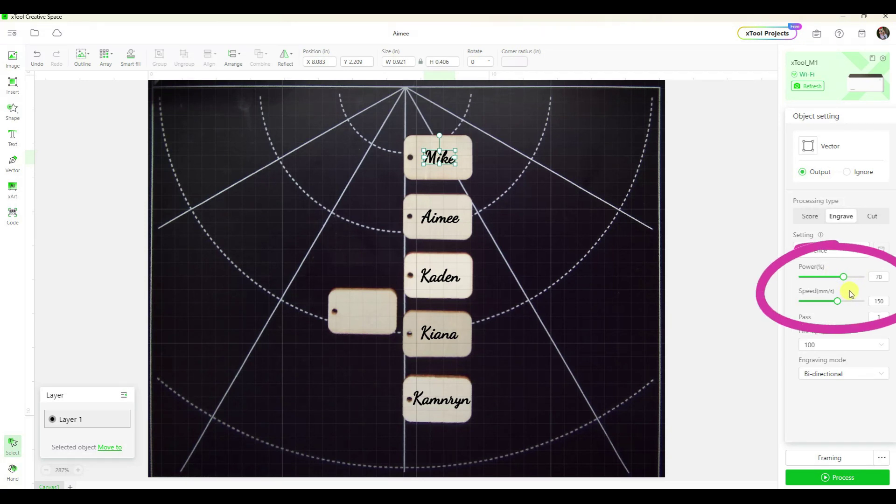
left_click(595, 263)
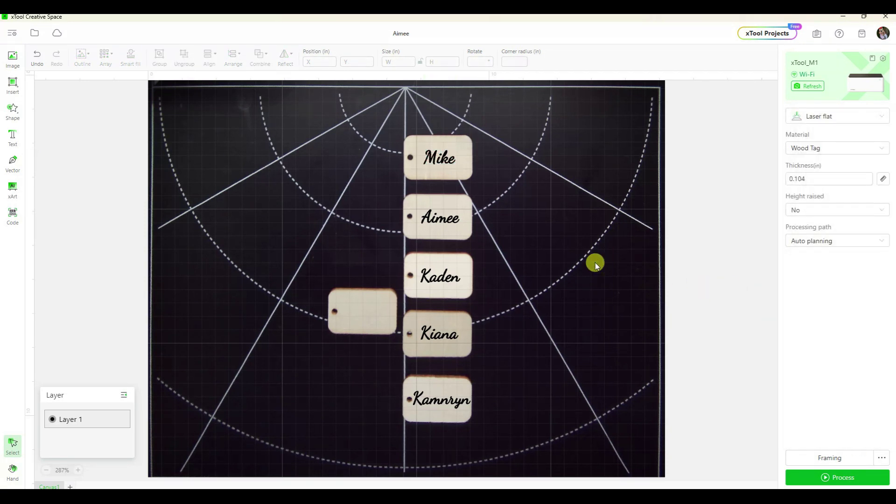
Preview the roughly 4-minute engraving job and send it to the xTool M1
left_click(809, 479)
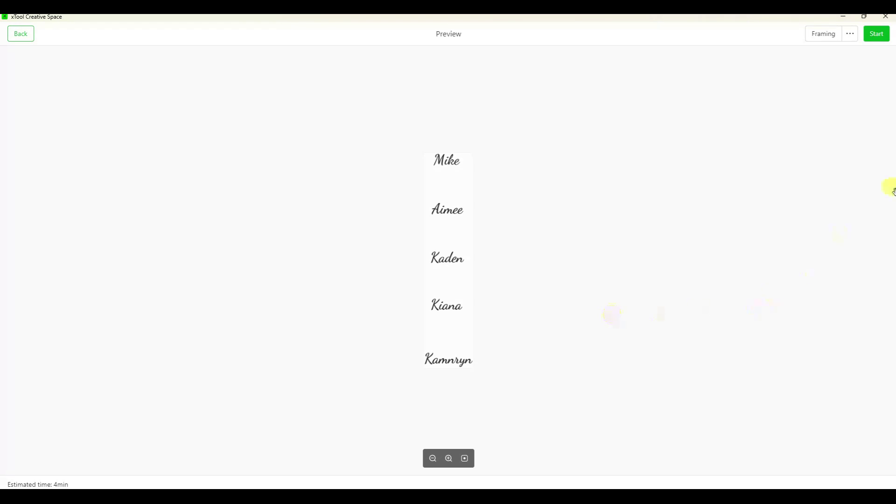
left_click(879, 35)
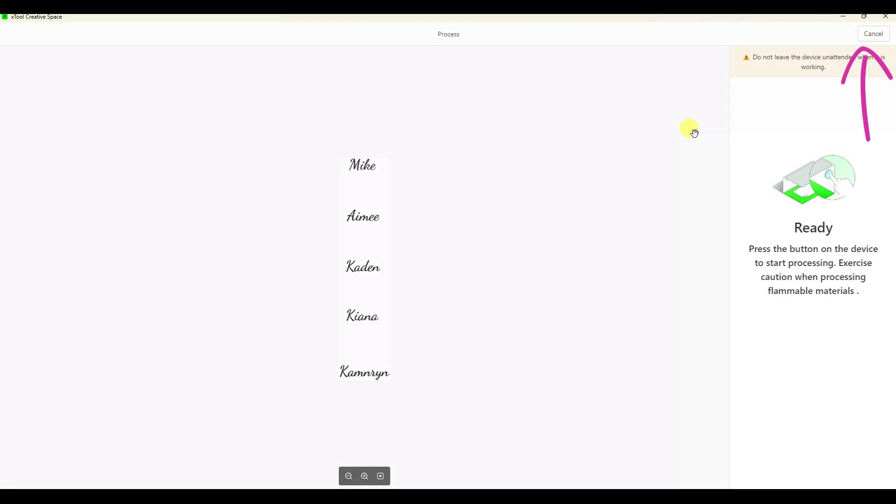